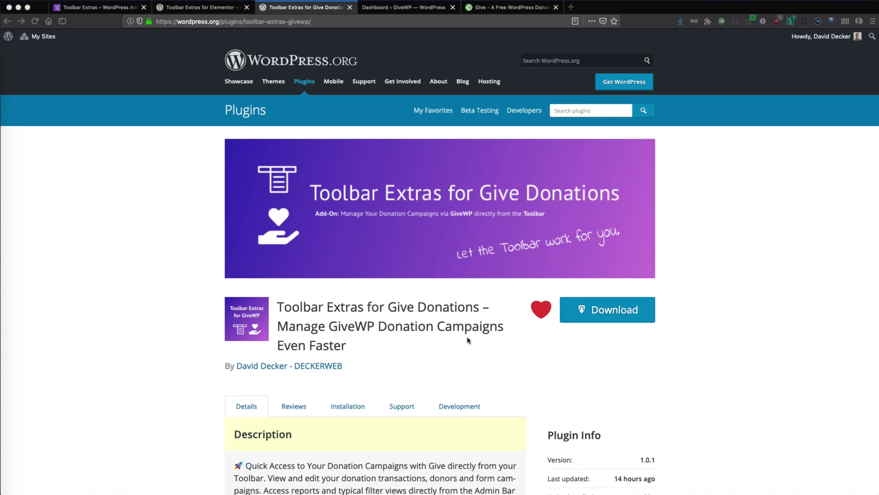
Look over the Toolbar Extras website and the WordPress.org page of the Toolbar Extras for Give Donations plugin
{"action": "left_click", "coordinate": [109, 8]}
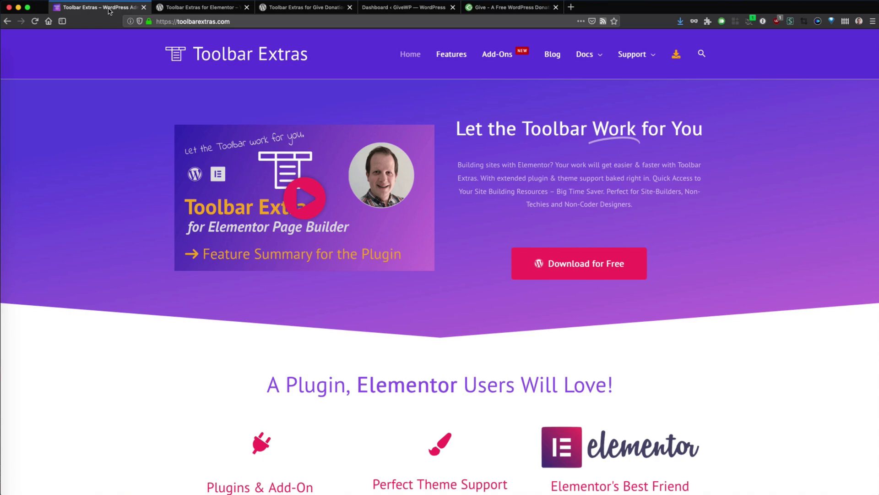
{"action": "left_click", "coordinate": [409, 13]}
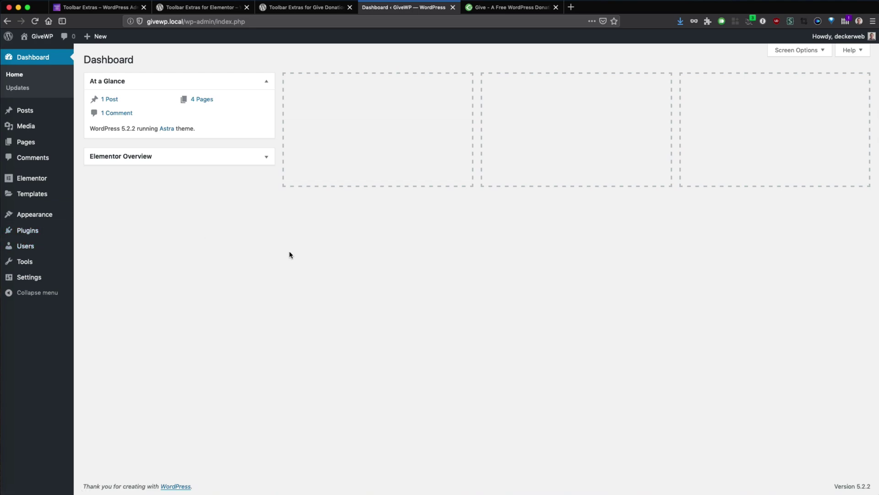
{"action": "left_click", "coordinate": [304, 7]}
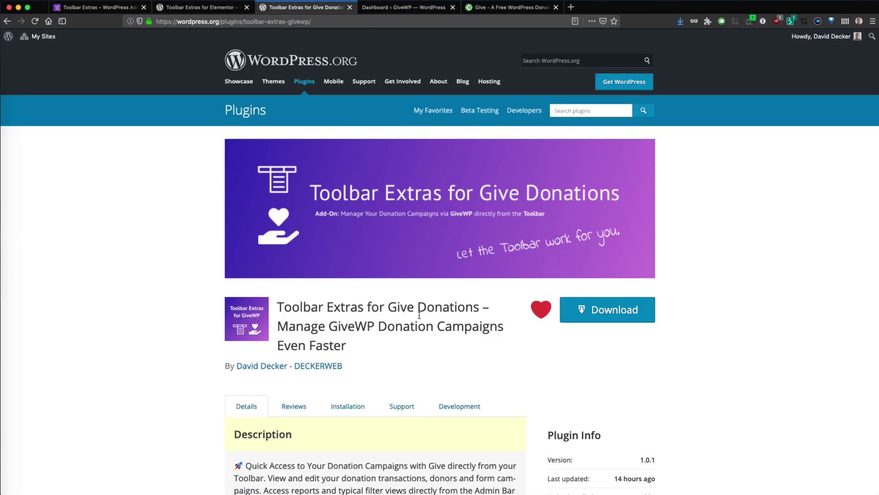
{"action": "left_click_drag", "start_coordinate": [277, 306], "coordinate": [478, 313]}
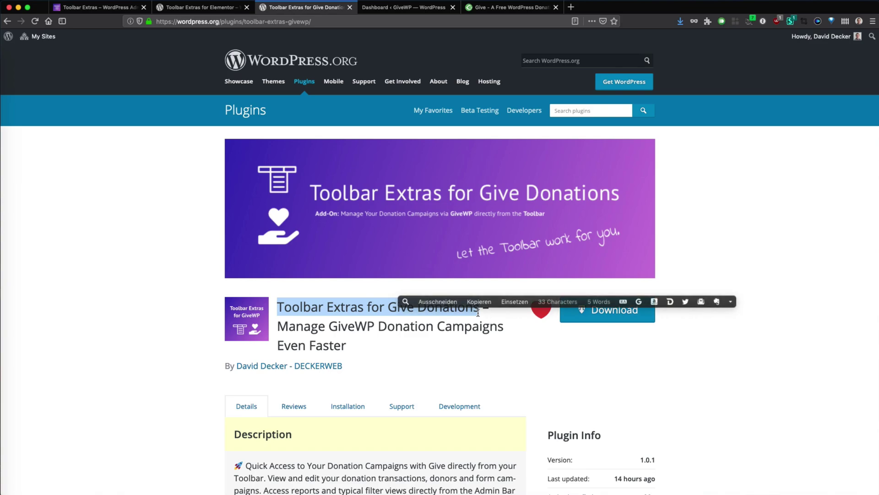
{"action": "left_click", "coordinate": [478, 315]}
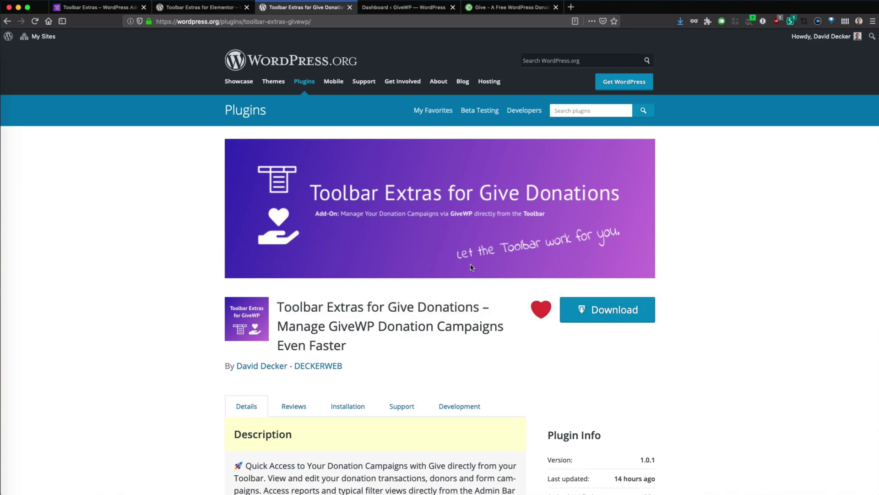
On the GiveWP site's admin, search the new plugins to add for "toolbar givewp"
{"action": "left_click", "coordinate": [403, 8]}
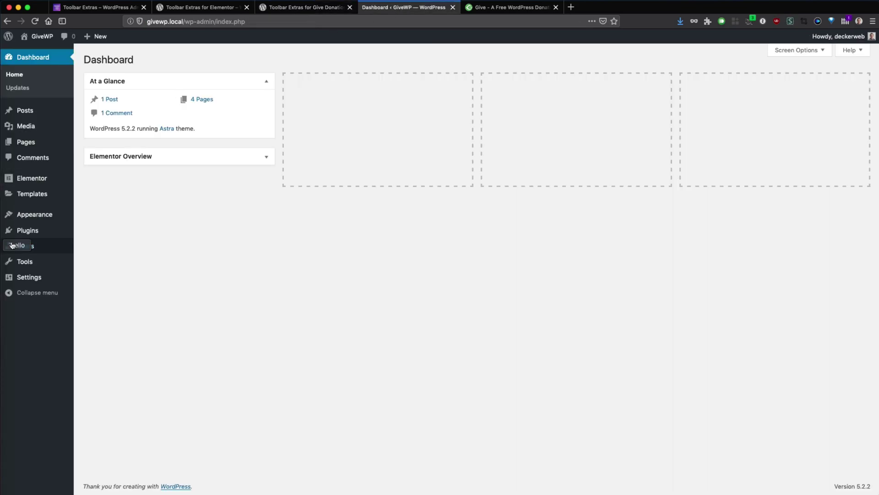
{"action": "mouse_move", "coordinate": [29, 237]}
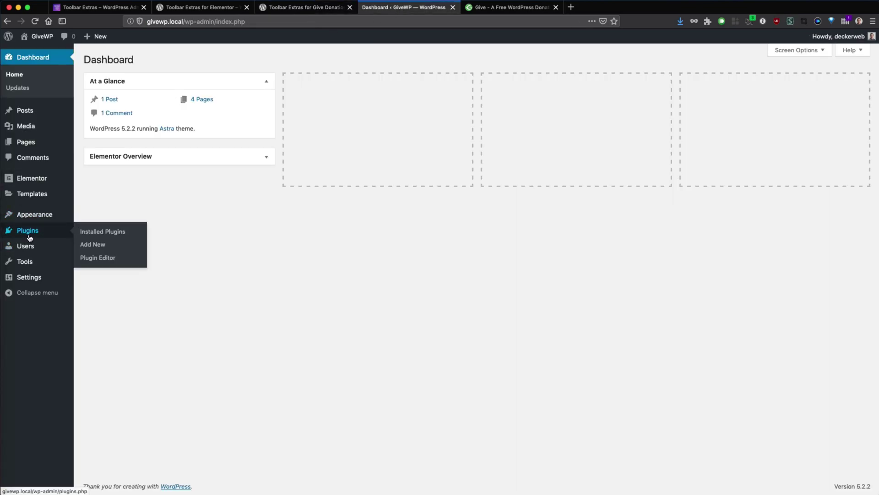
{"action": "left_click", "coordinate": [94, 246]}
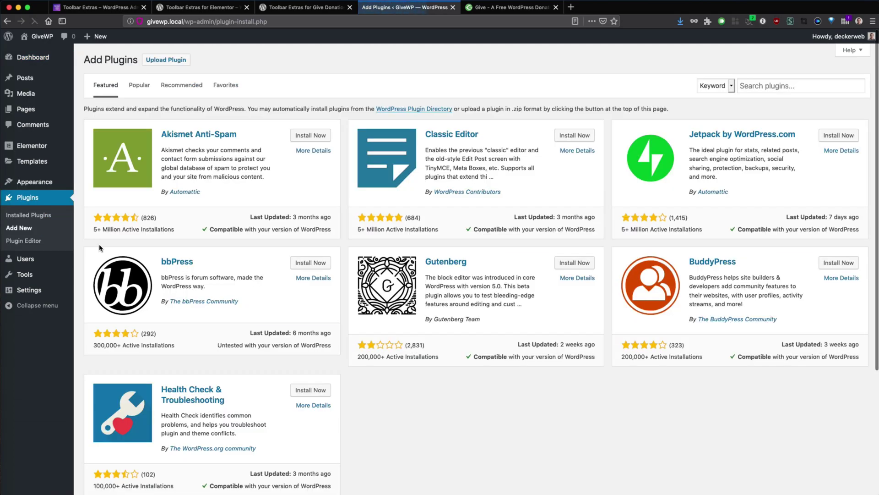
{"action": "left_click", "coordinate": [757, 88]}
{"action": "type", "text": "tool"}
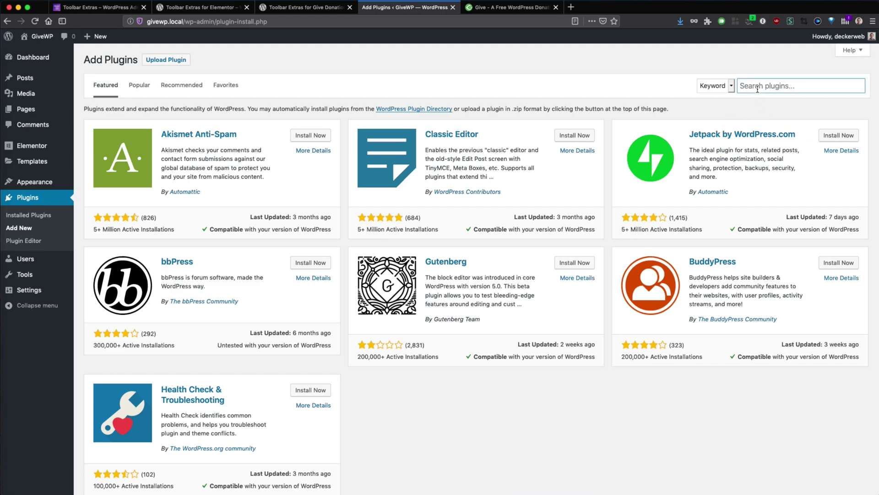
{"action": "type", "text": "bar givewp"}
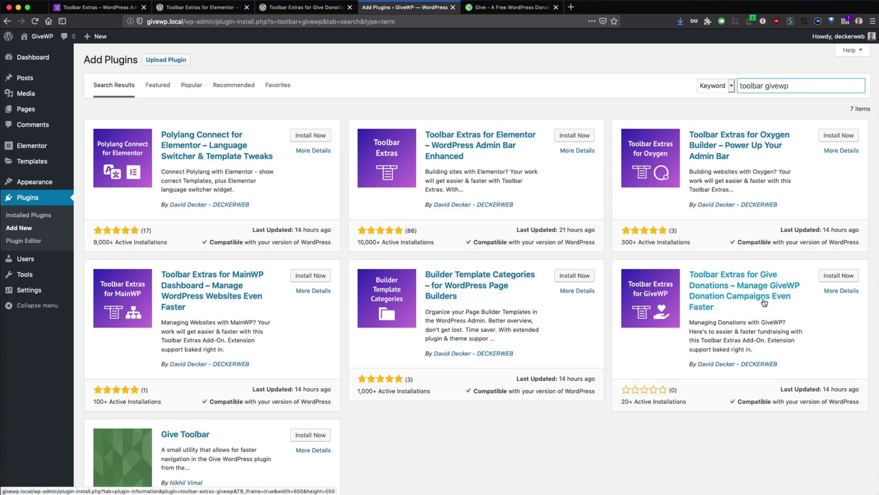
Install and activate Toolbar Extras for Give Donations and the Toolbar Extras base plugin it depends on
{"action": "left_click", "coordinate": [848, 278]}
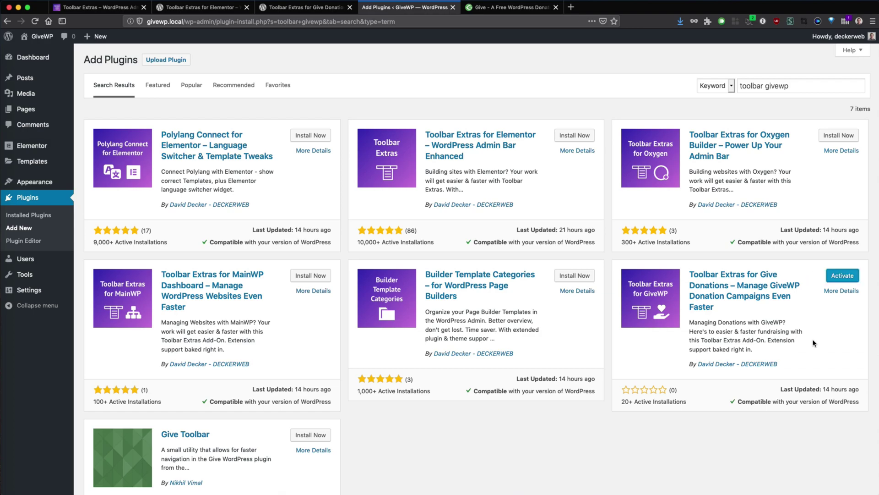
{"action": "left_click", "coordinate": [846, 275]}
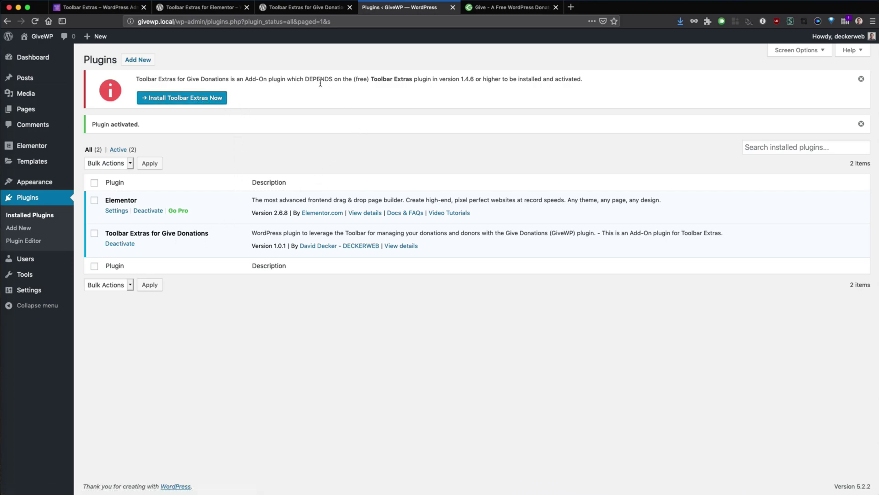
{"action": "left_click", "coordinate": [215, 103]}
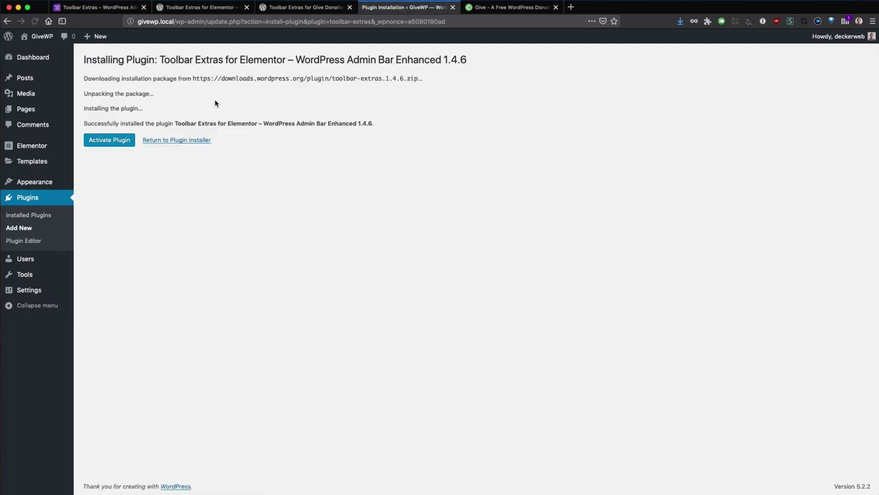
{"action": "left_click", "coordinate": [122, 143]}
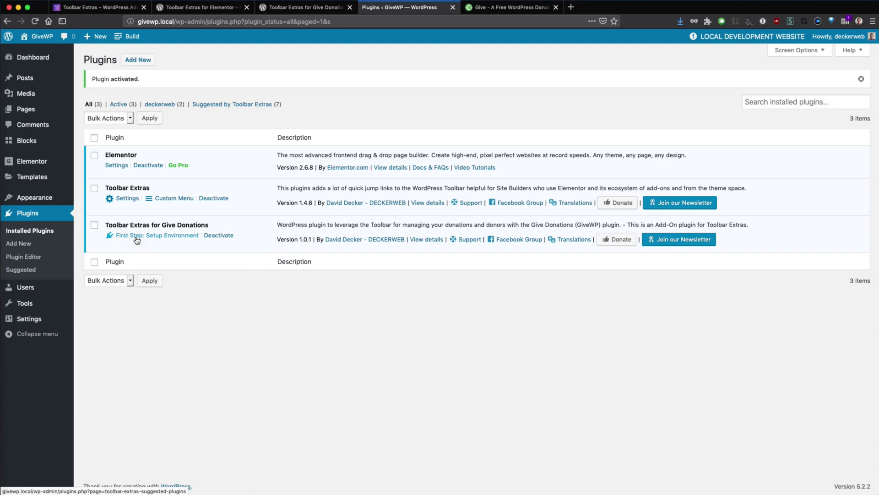
Install and activate the required Give Donations plugin through the add-on's environment setup
{"action": "left_click", "coordinate": [136, 239]}
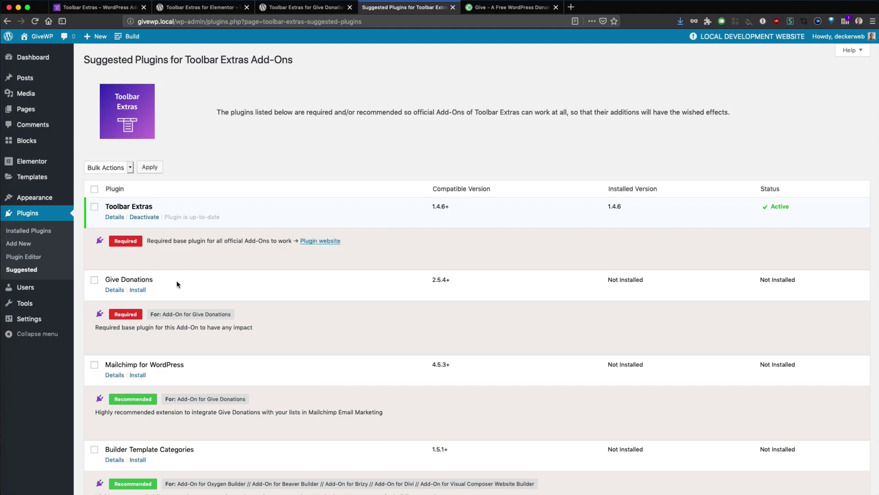
{"action": "left_click", "coordinate": [138, 290]}
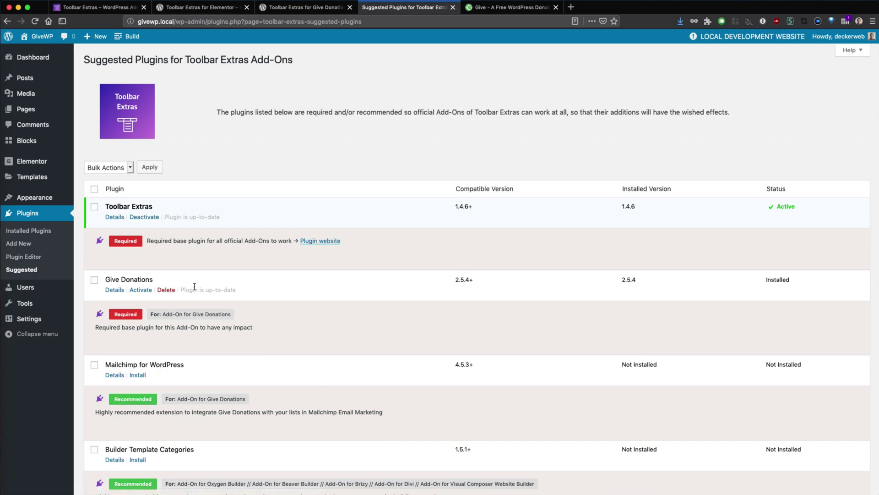
{"action": "left_click", "coordinate": [138, 290]}
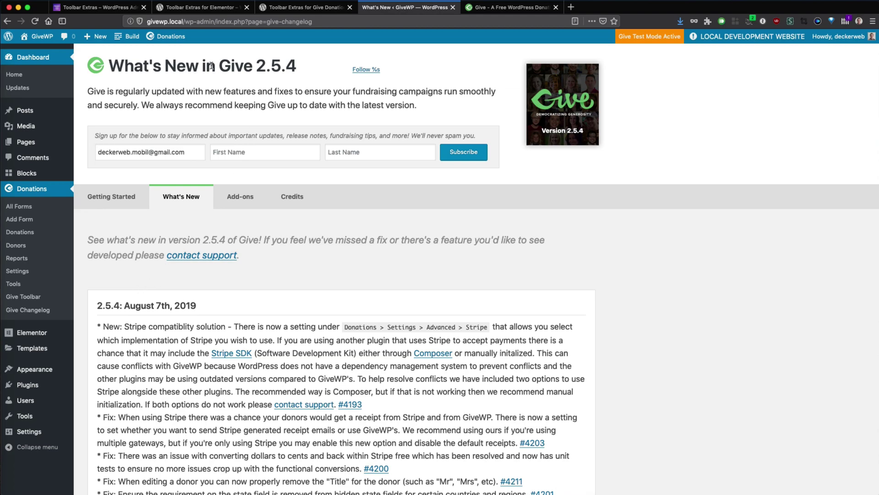
Examine the new Donations entries in the admin toolbar, the add-on's WordPress.org page and the list of installed plugins
{"action": "mouse_move", "coordinate": [161, 44]}
{"action": "mouse_move", "coordinate": [701, 44]}
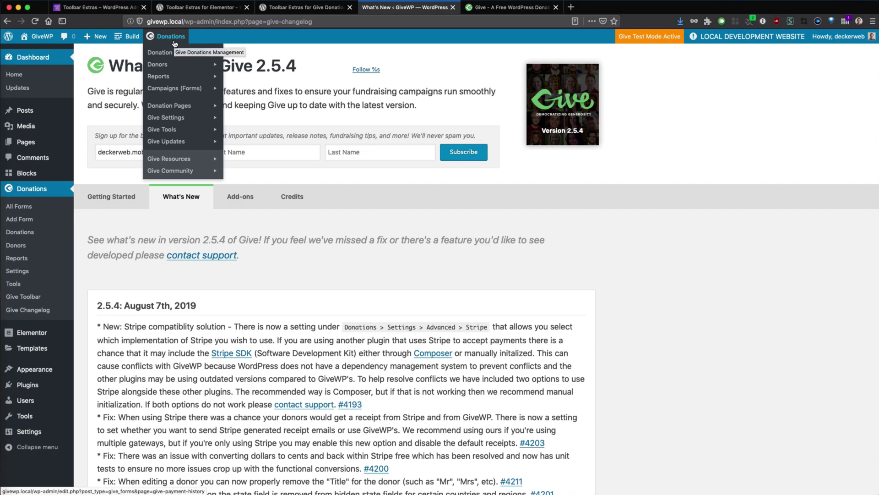
{"action": "left_click", "coordinate": [306, 7]}
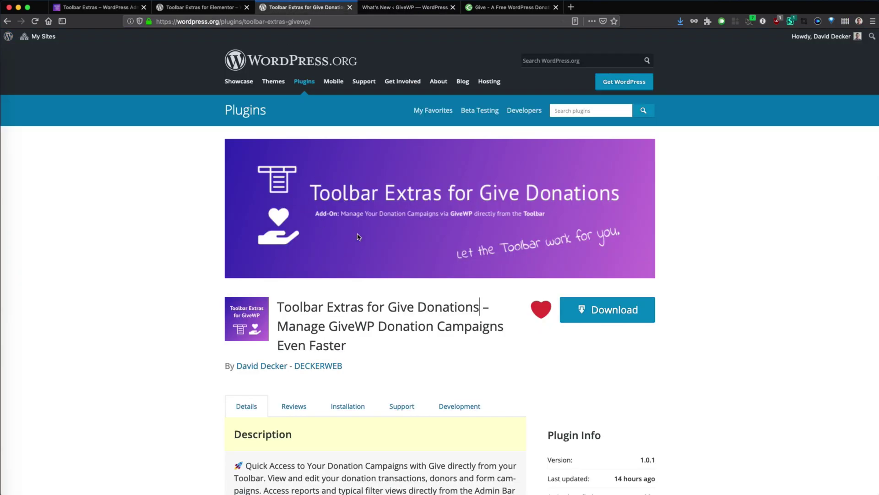
{"action": "left_click", "coordinate": [404, 7]}
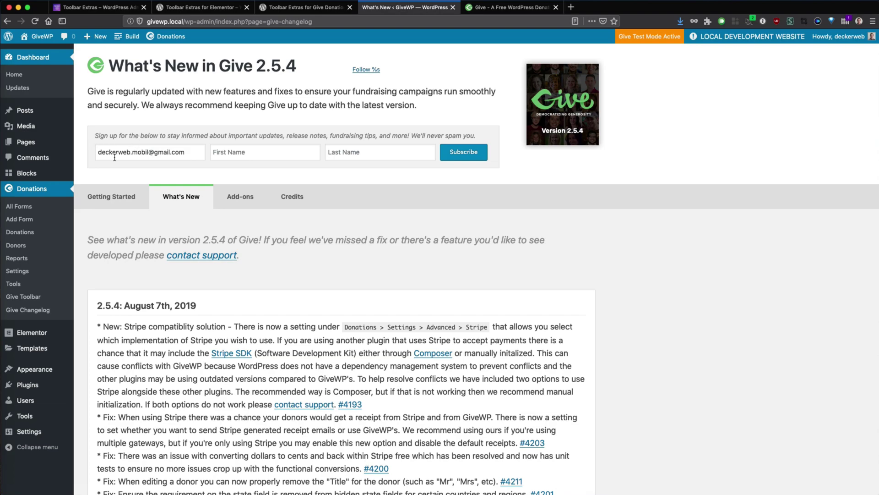
{"action": "mouse_move", "coordinate": [49, 388]}
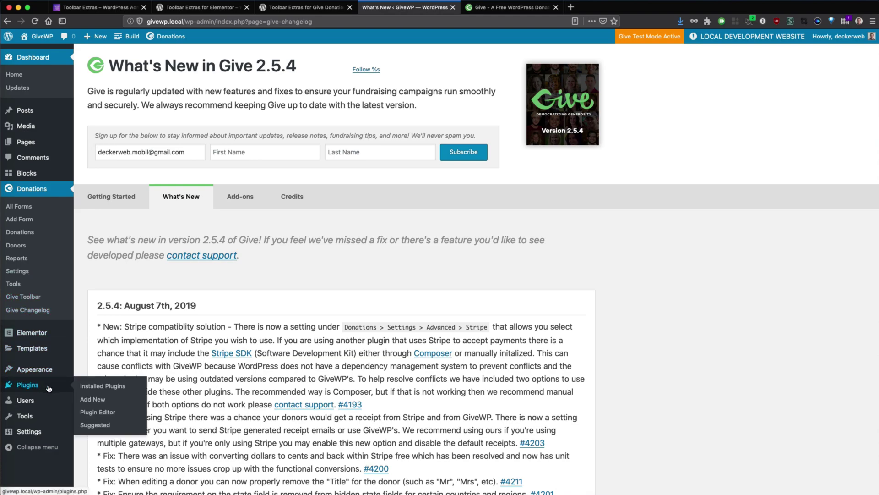
{"action": "left_click", "coordinate": [87, 388]}
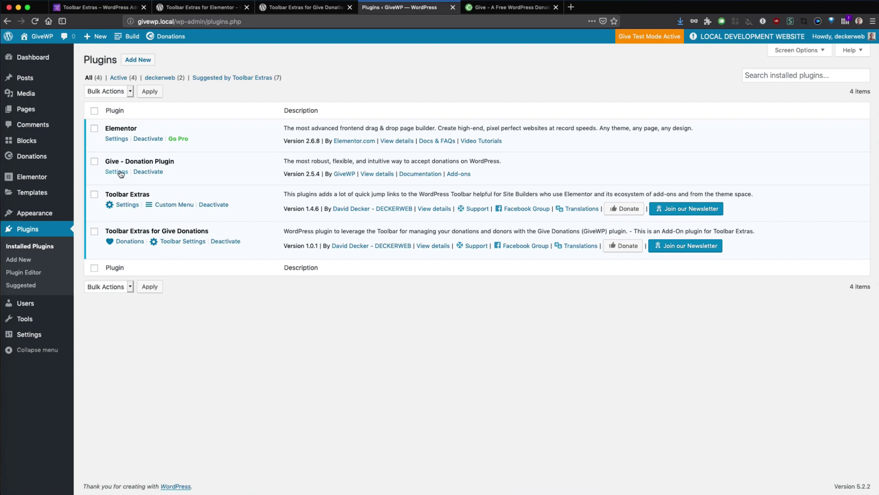
{"action": "left_click_drag", "start_coordinate": [106, 162], "coordinate": [179, 169]}
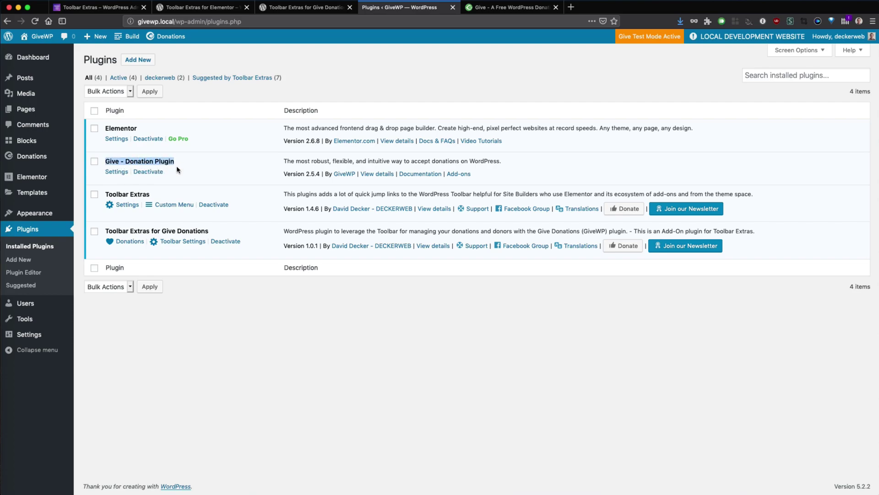
{"action": "left_click", "coordinate": [179, 170]}
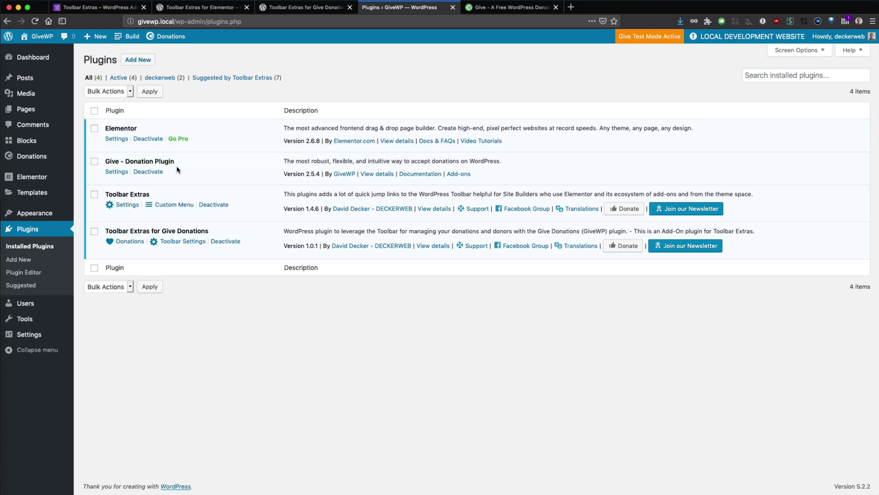
Create a new donation form titled "My Funding"
{"action": "mouse_move", "coordinate": [40, 161]}
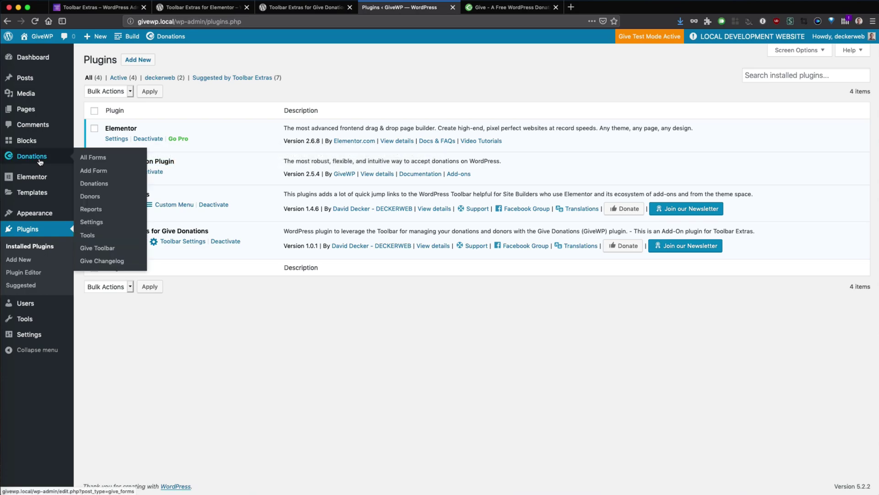
{"action": "left_click", "coordinate": [94, 164]}
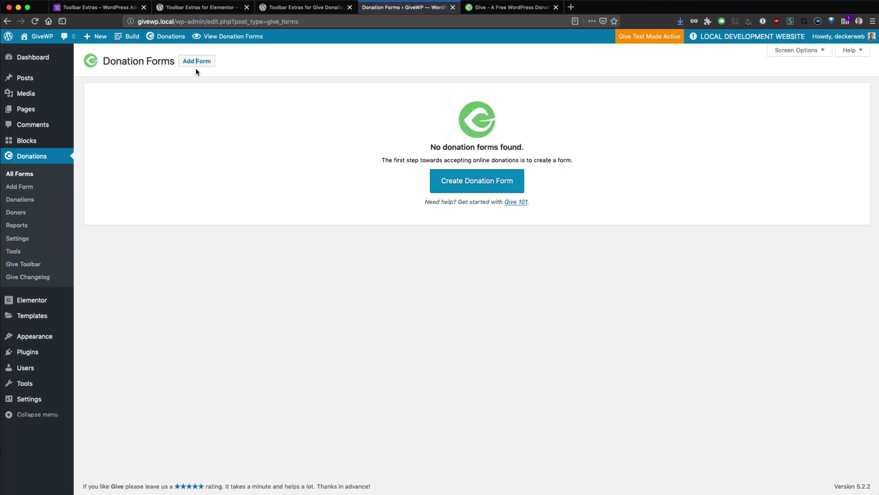
{"action": "left_click", "coordinate": [200, 64]}
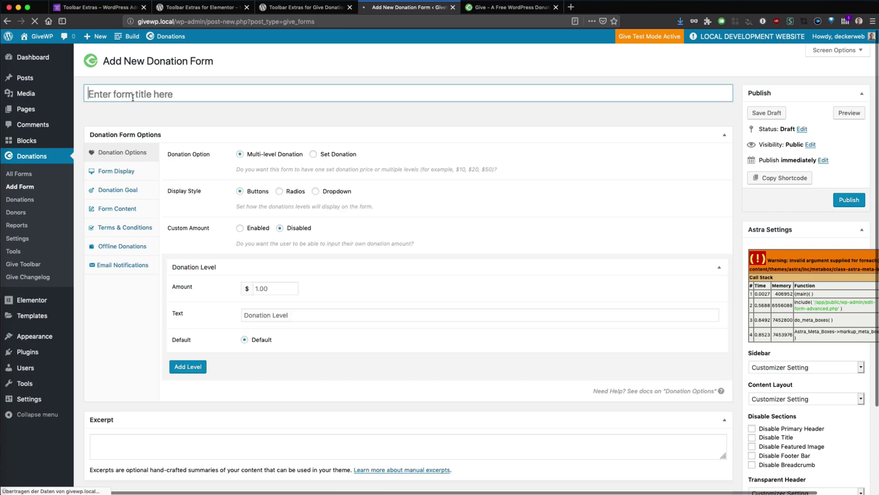
{"action": "type", "text": "My D"}
{"action": "key", "text": "BackSpace"}
{"action": "type", "text": "Funding"}
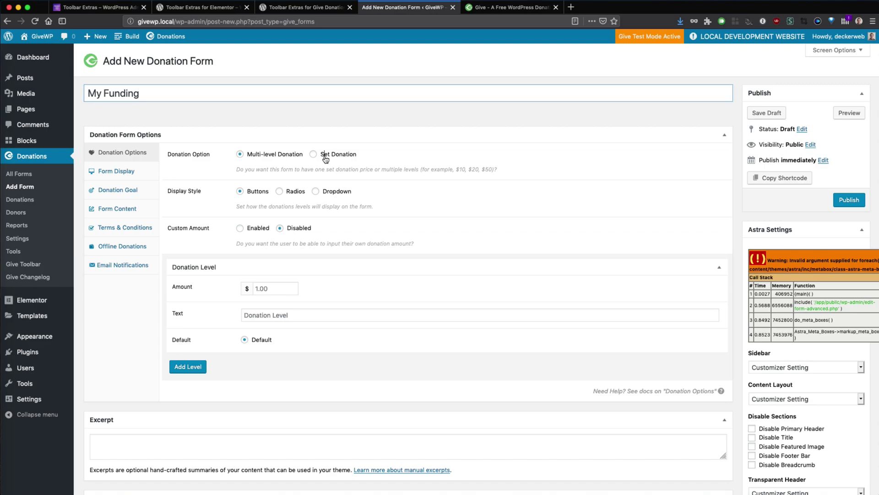
Switch the form to Set Donation, enable custom amounts and publish it
{"action": "left_click", "coordinate": [325, 157]}
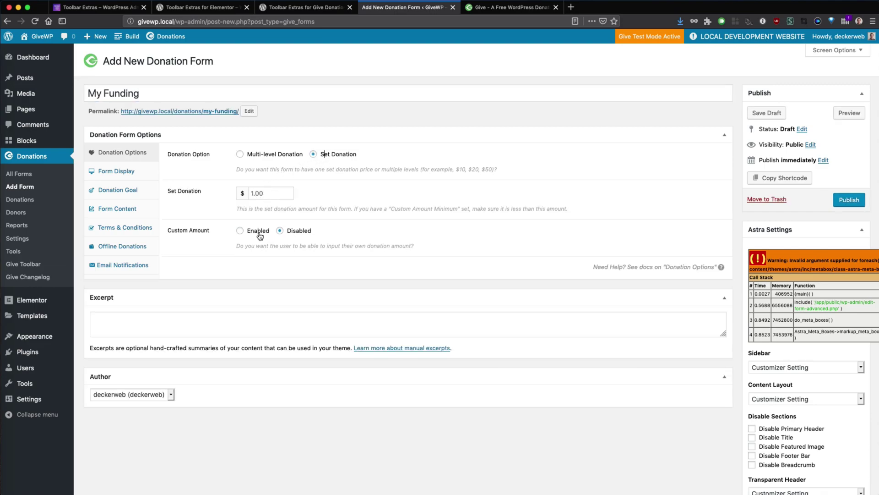
{"action": "left_click", "coordinate": [240, 231]}
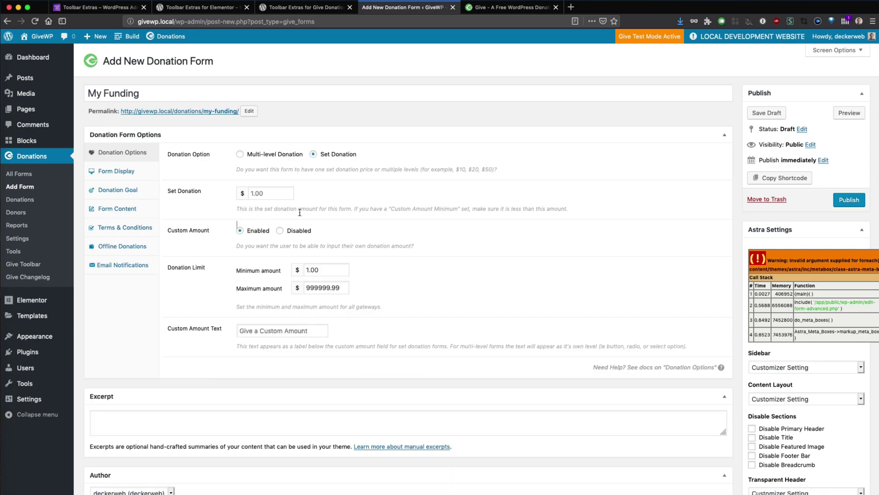
{"action": "left_click", "coordinate": [848, 201]}
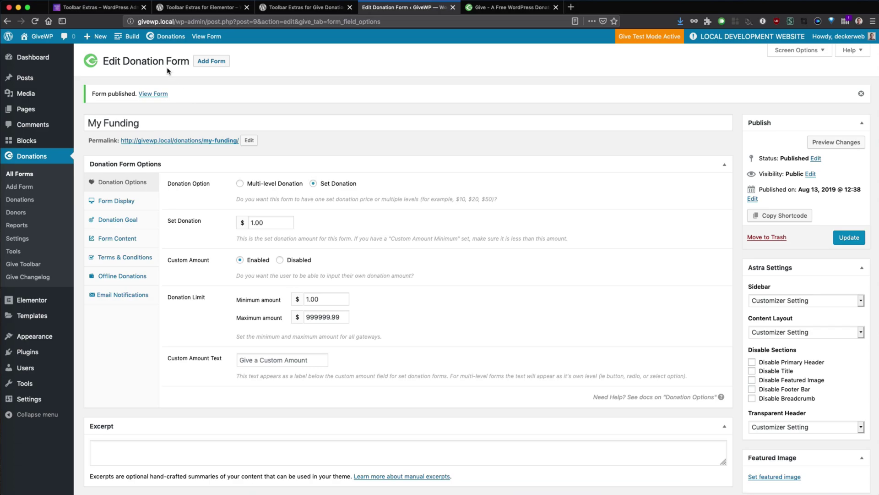
Examine the My Funding entry under Campaigns (Forms) in the toolbar's Donations items
{"action": "mouse_move", "coordinate": [170, 37]}
{"action": "mouse_move", "coordinate": [171, 95]}
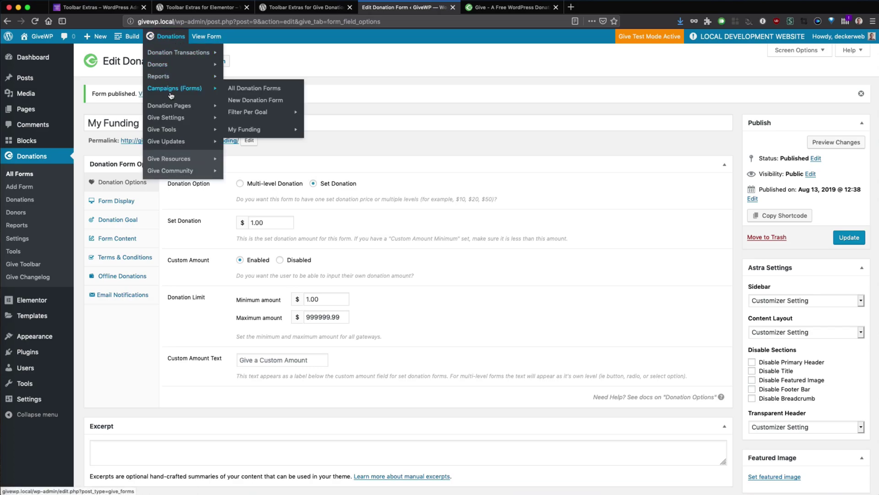
{"action": "mouse_move", "coordinate": [271, 132]}
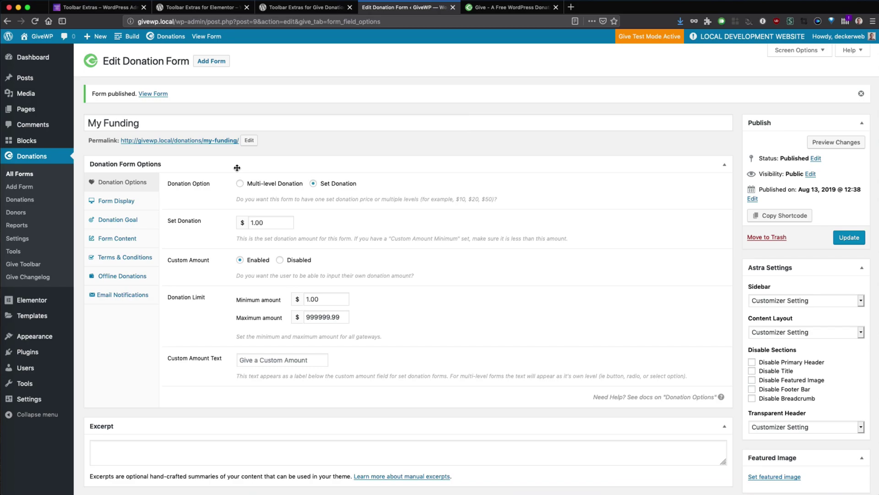
Read the add-on's description and features on its WordPress.org page, and return to the My Funding form editor
{"action": "left_click", "coordinate": [302, 7]}
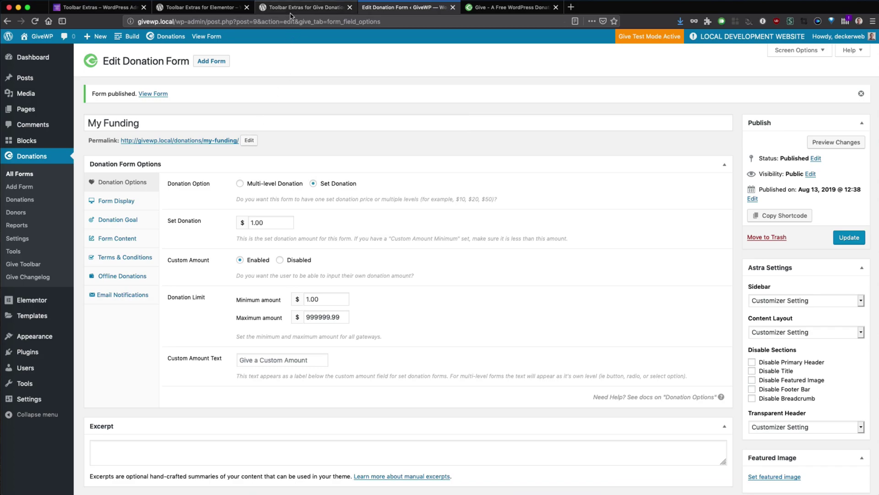
{"action": "scroll", "coordinate": [303, 230], "scroll_direction": "down", "scroll_amount": 5}
{"action": "scroll", "coordinate": [302, 230], "scroll_direction": "up", "scroll_amount": 4}
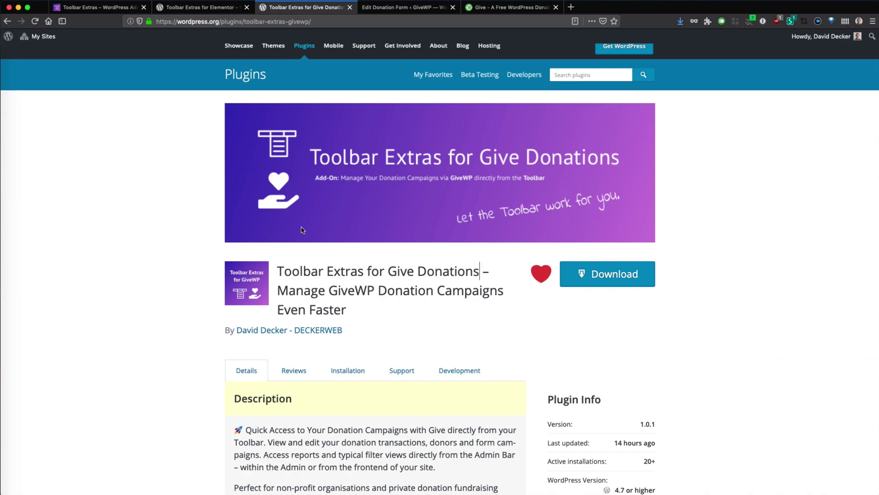
{"action": "scroll", "coordinate": [364, 304], "scroll_direction": "down", "scroll_amount": 2}
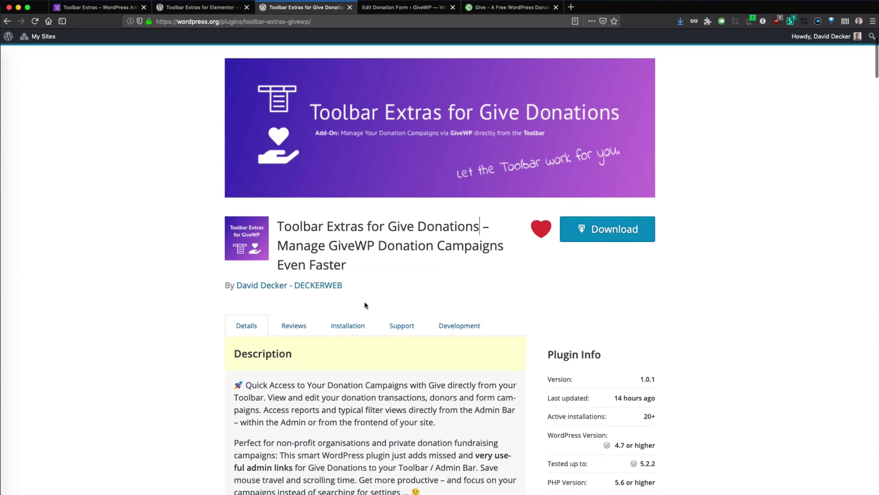
{"action": "scroll", "coordinate": [365, 305], "scroll_direction": "down", "scroll_amount": 8}
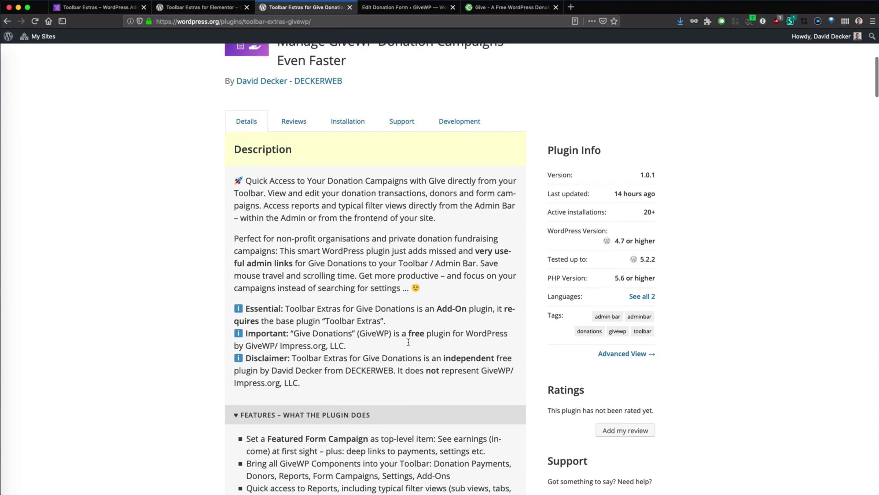
{"action": "scroll", "coordinate": [469, 348], "scroll_direction": "up", "scroll_amount": 10}
{"action": "scroll", "coordinate": [470, 348], "scroll_direction": "down", "scroll_amount": 3}
{"action": "scroll", "coordinate": [469, 348], "scroll_direction": "up", "scroll_amount": 4}
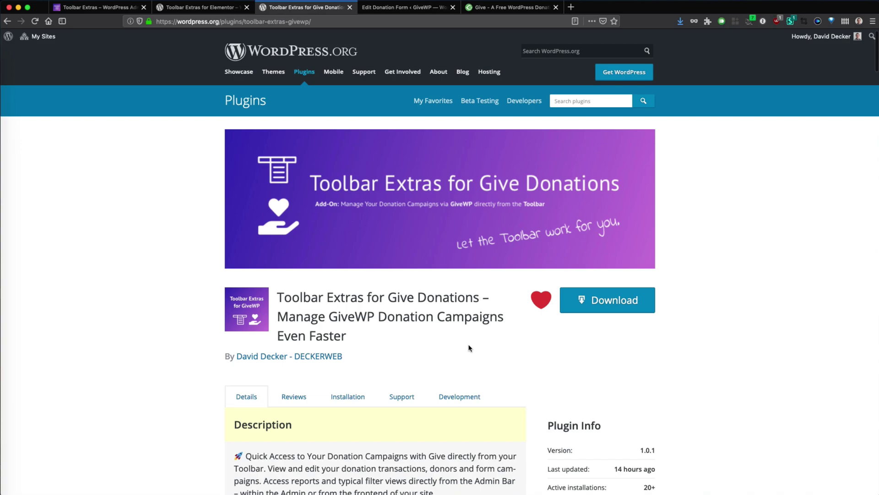
{"action": "left_click", "coordinate": [412, 7]}
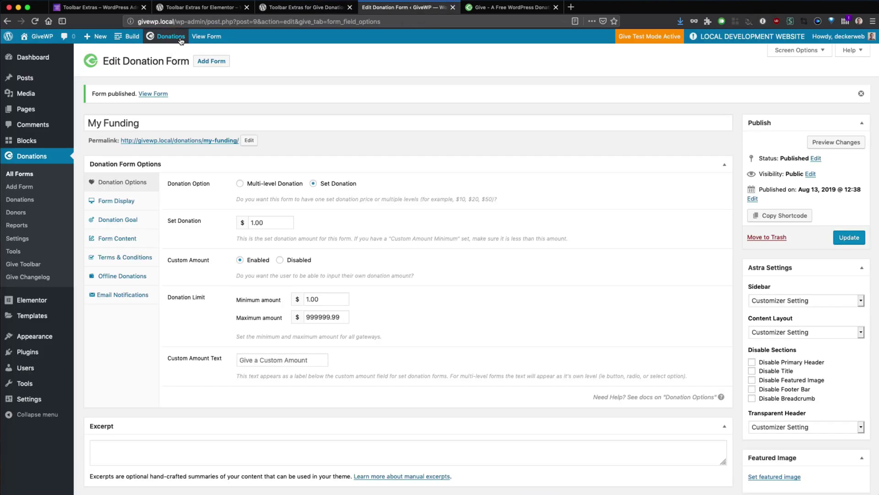